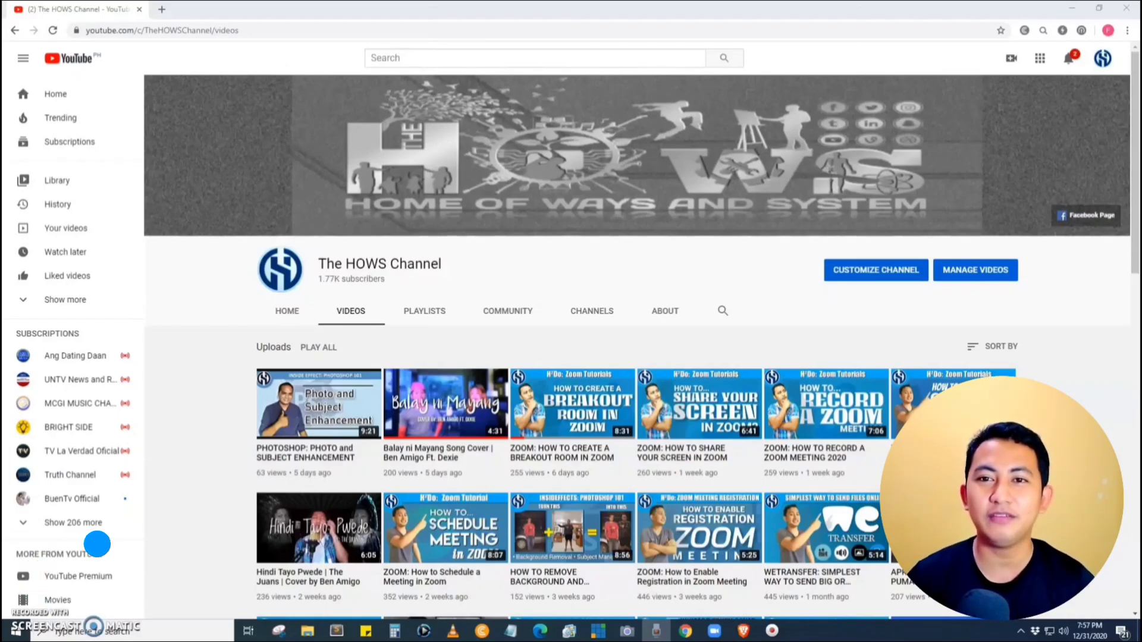
# Bring the Zoom meeting window in front of the browser and shift it left.
pyautogui.click(201, 530)
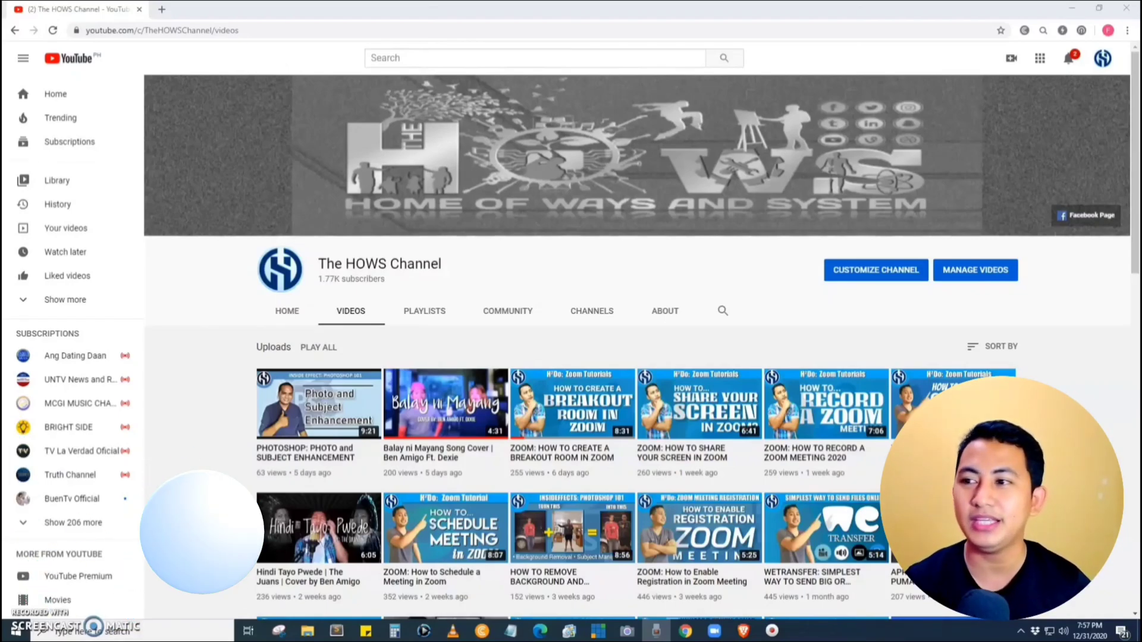
pyautogui.click(714, 631)
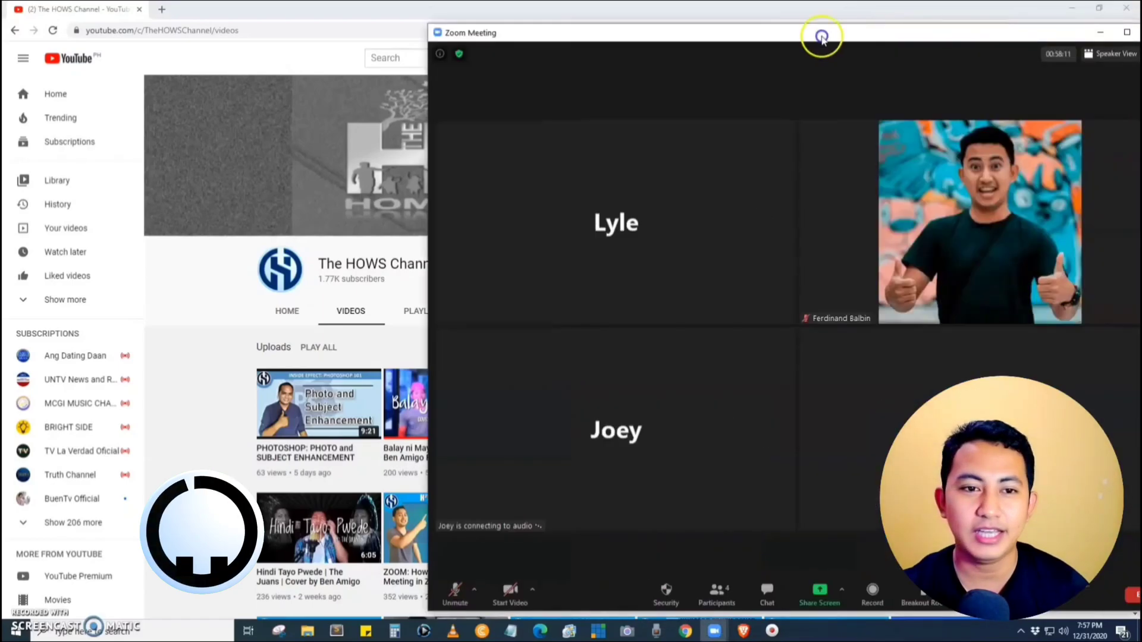
pyautogui.moveTo(682, 62); pyautogui.dragTo(622, 20)
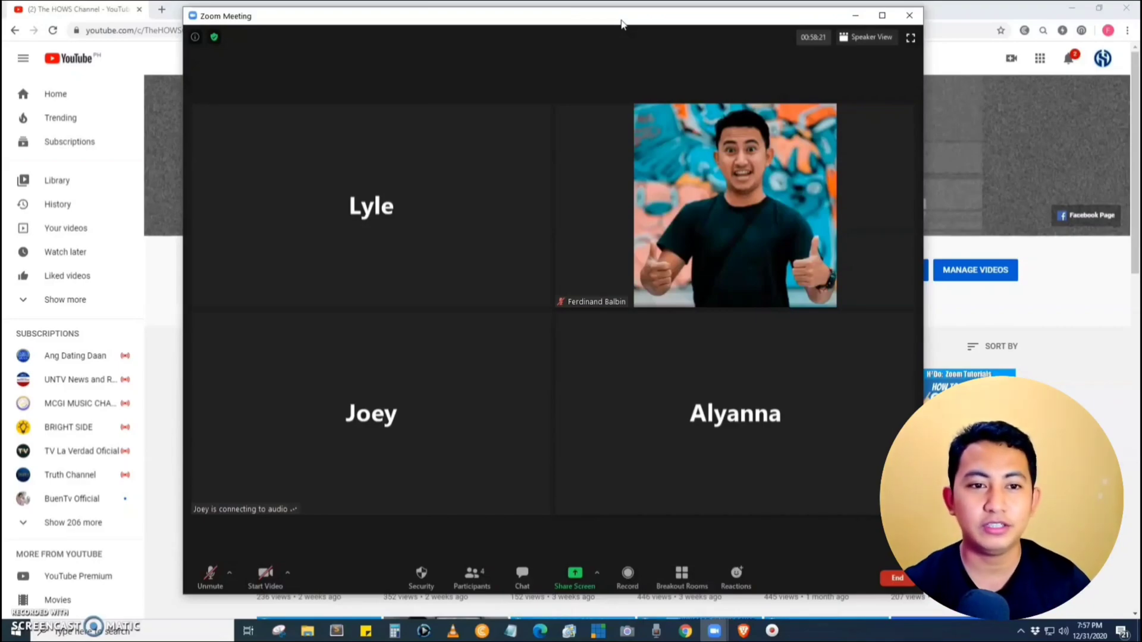
pyautogui.moveTo(722, 17); pyautogui.dragTo(547, 18)
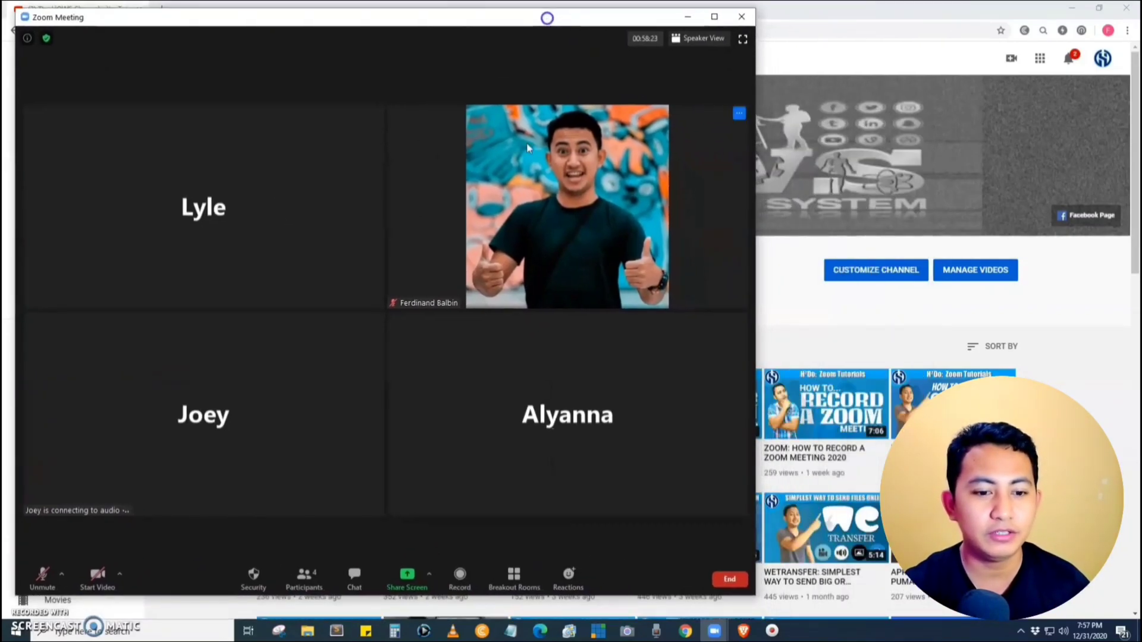
# Show the Participants list and move its window up and to the left.
pyautogui.click(300, 573)
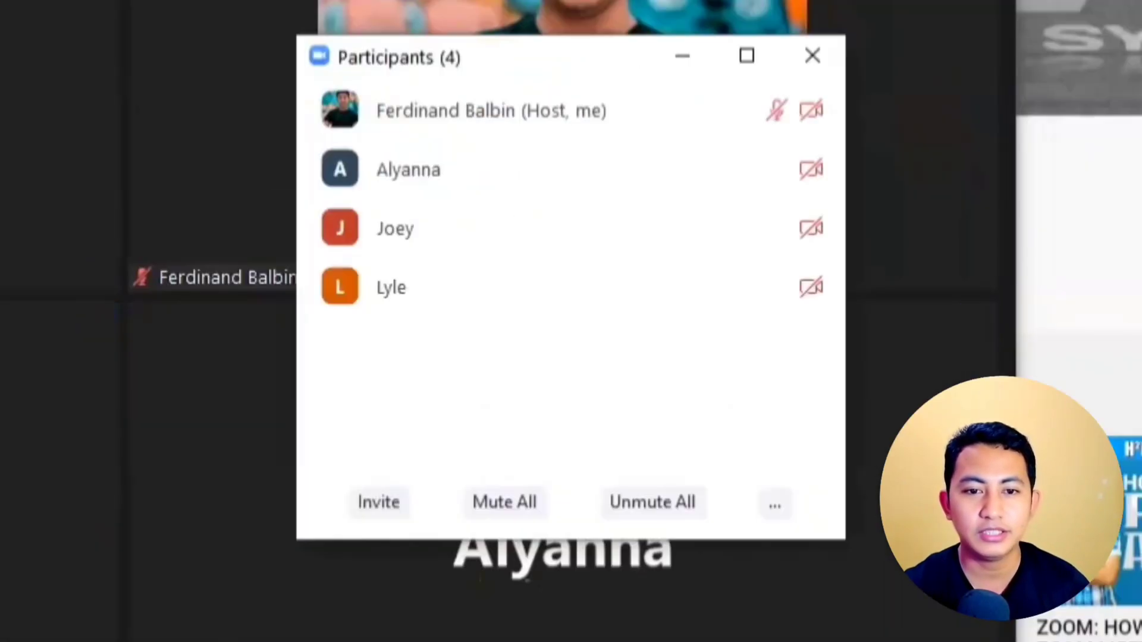
pyautogui.moveTo(545, 212); pyautogui.dragTo(548, 210)
pyautogui.moveTo(517, 52); pyautogui.dragTo(465, 34)
pyautogui.moveTo(458, 265)
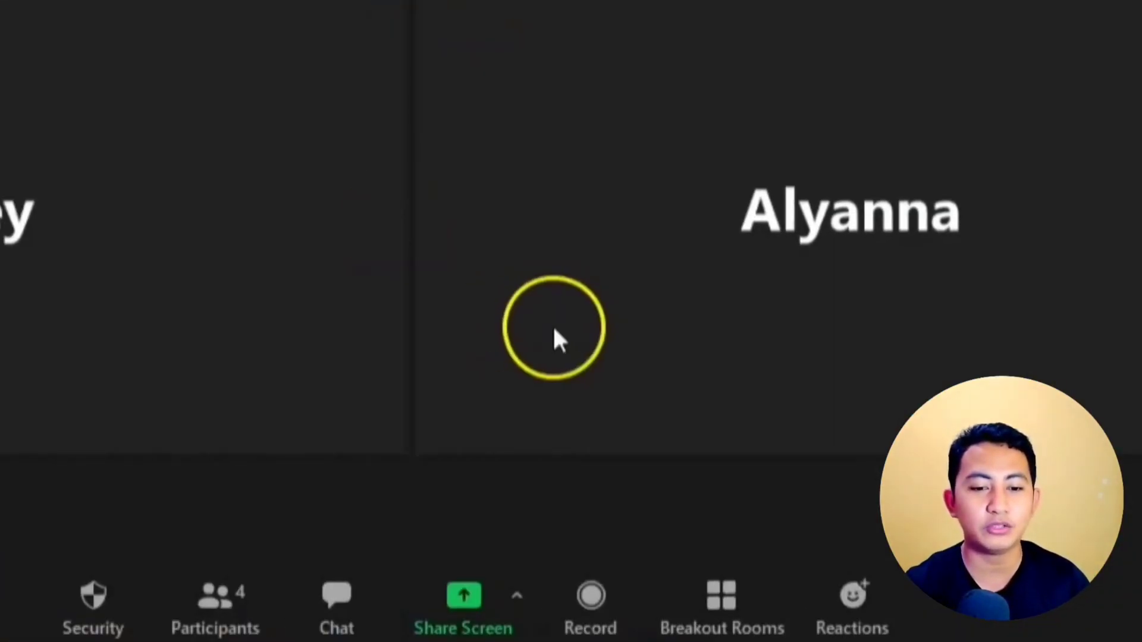
# Set breakout rooms to assign the 3 participants automatically into 2 rooms.
pyautogui.click(739, 601)
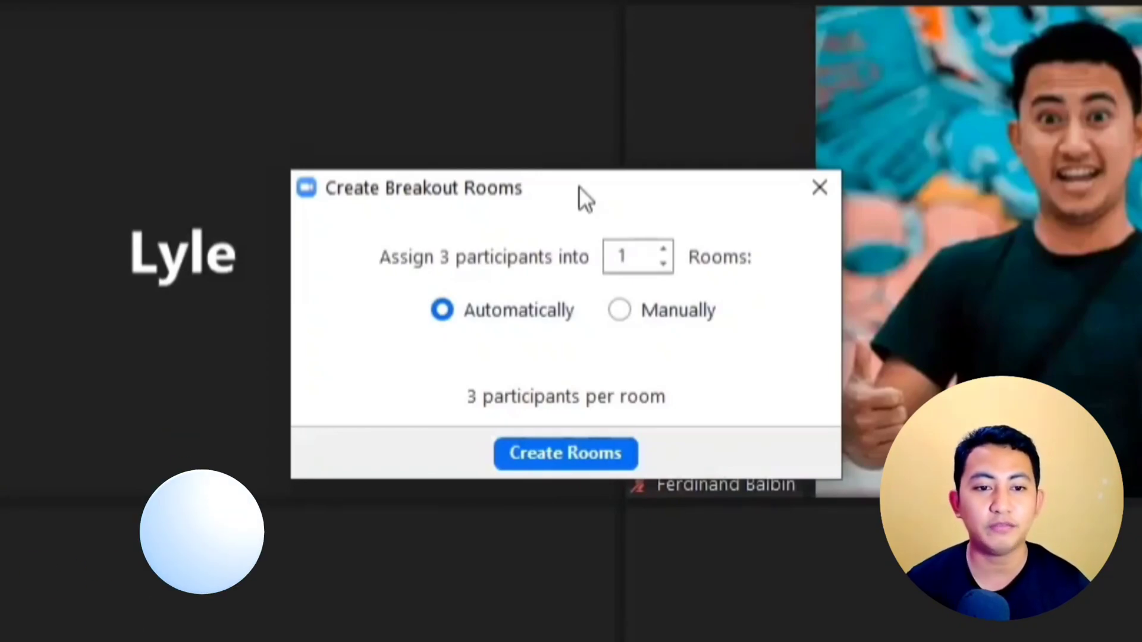
pyautogui.click(619, 310)
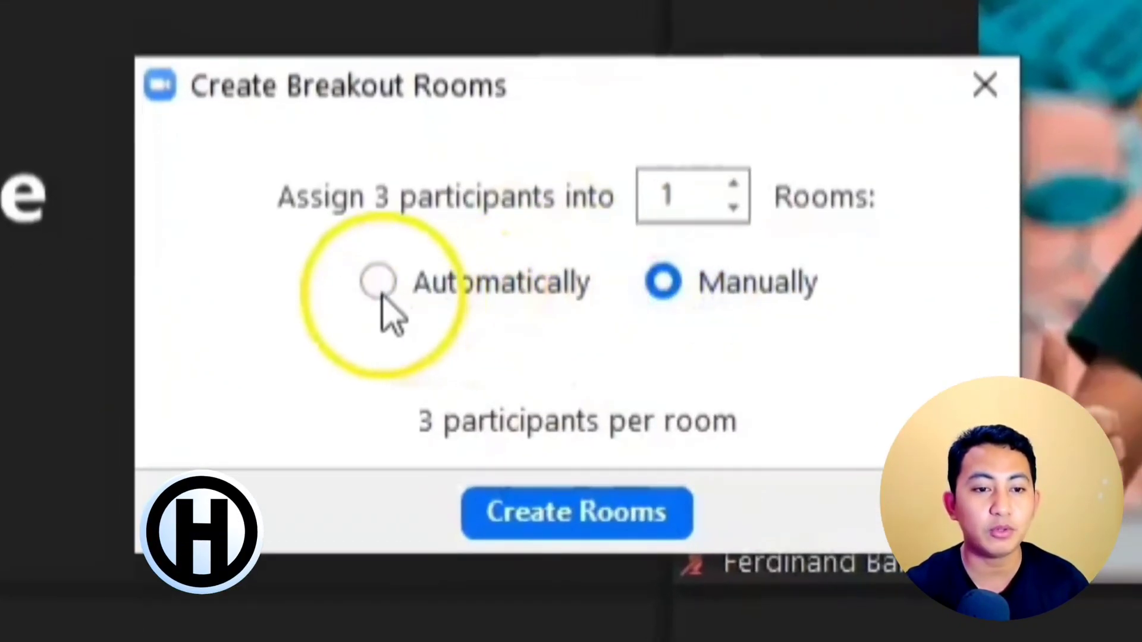
pyautogui.click(381, 292)
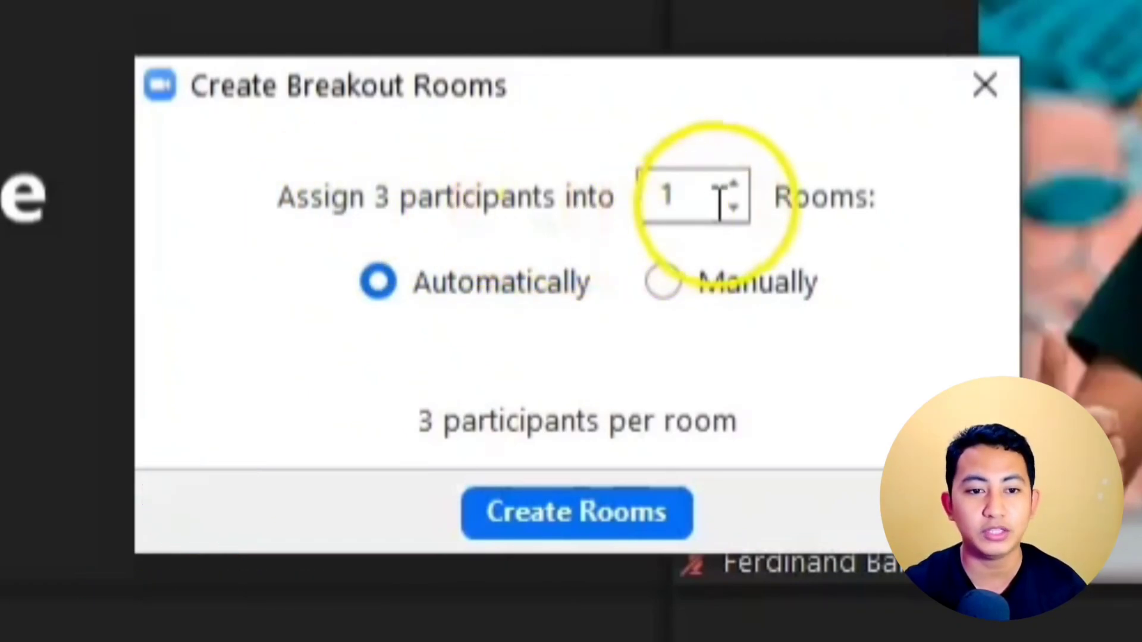
pyautogui.click(735, 188)
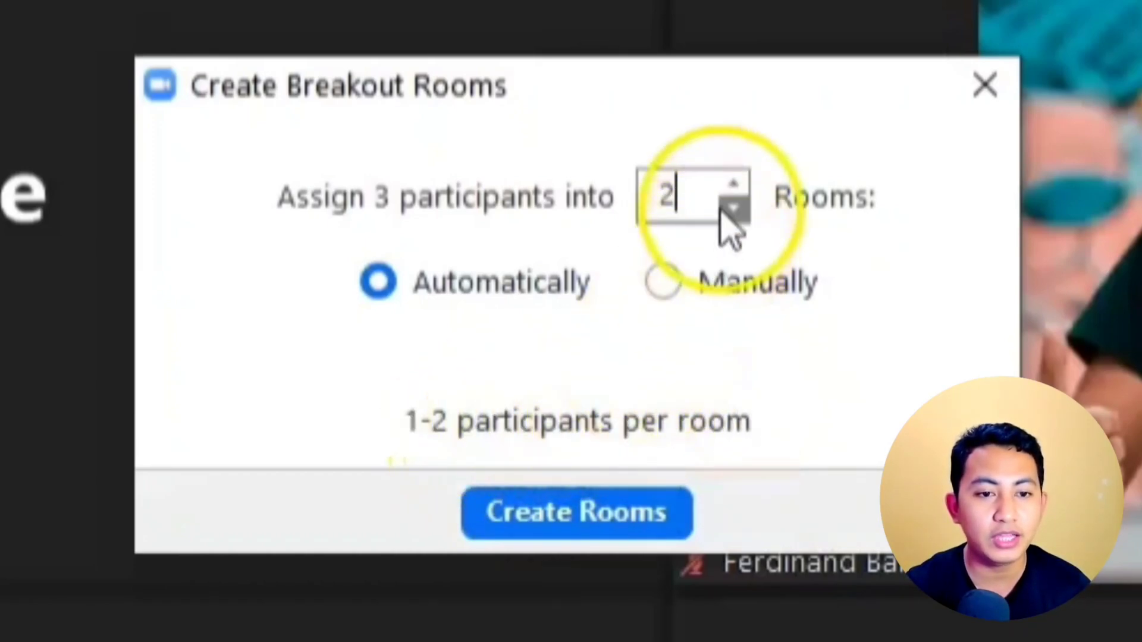
pyautogui.click(736, 185)
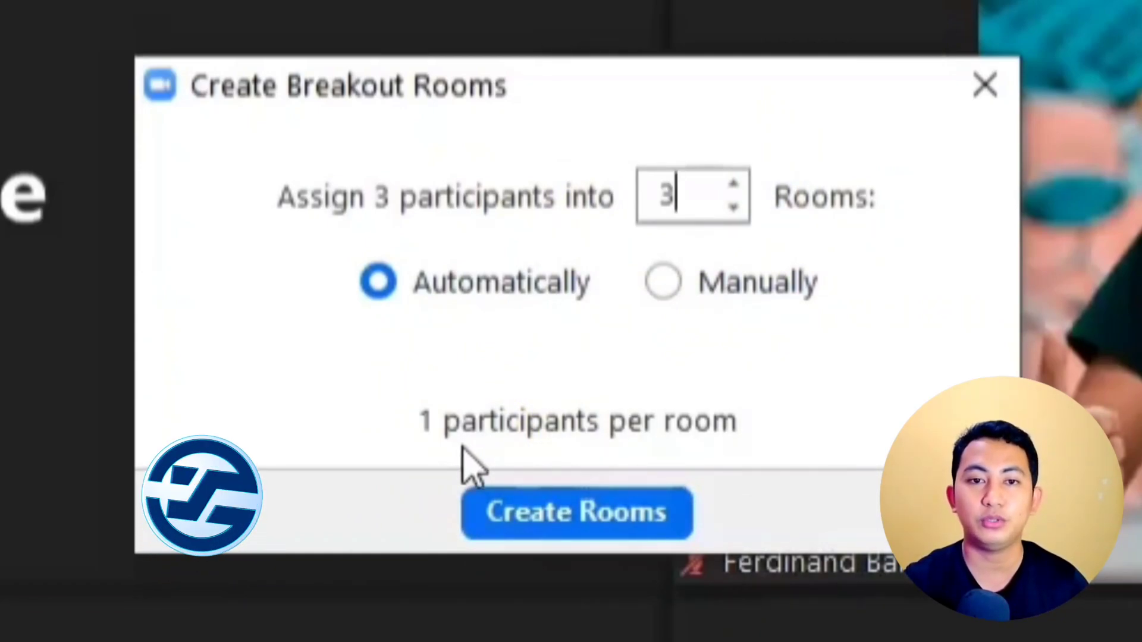
pyautogui.click(734, 205)
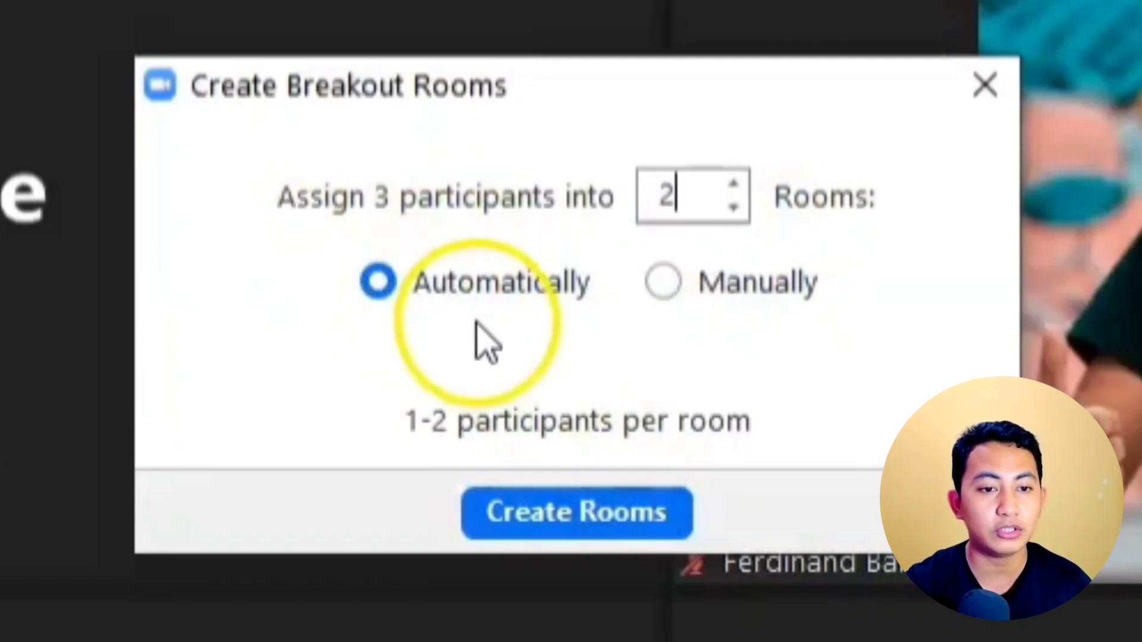
# Create the two breakout rooms and move the Breakout Rooms window left.
pyautogui.click(582, 519)
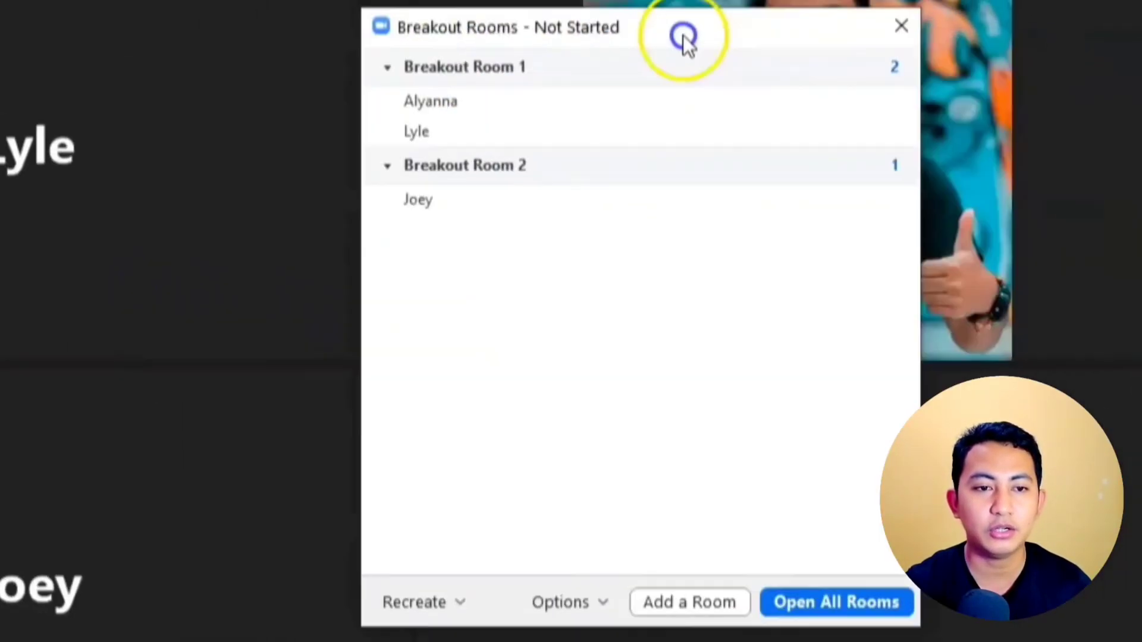
pyautogui.moveTo(683, 41); pyautogui.dragTo(635, 37)
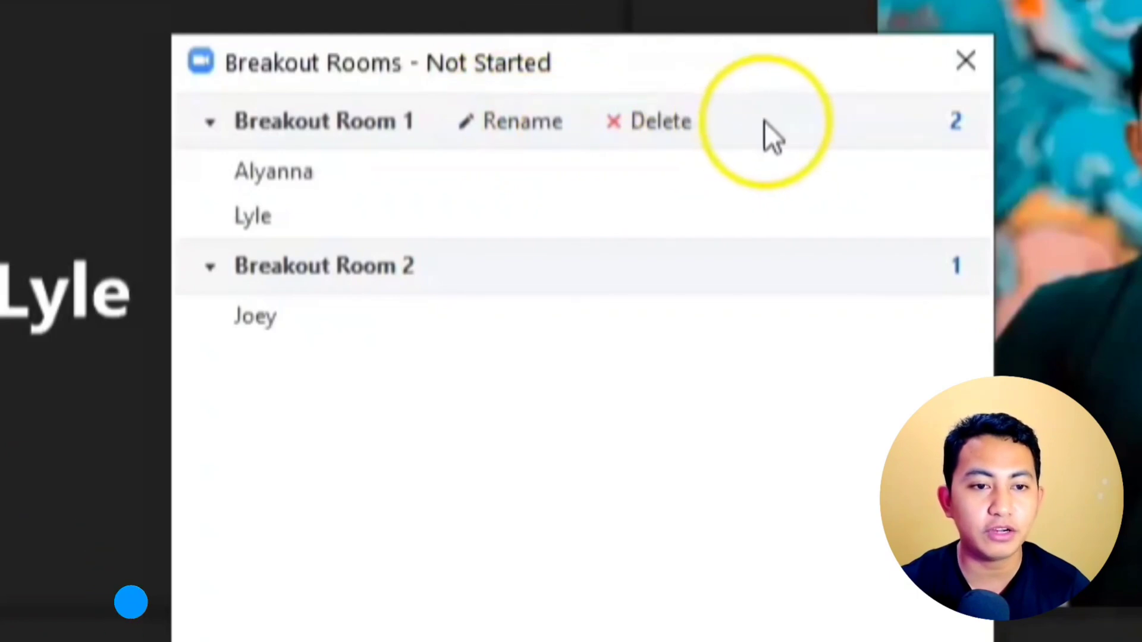
pyautogui.moveTo(548, 222)
pyautogui.moveTo(520, 120)
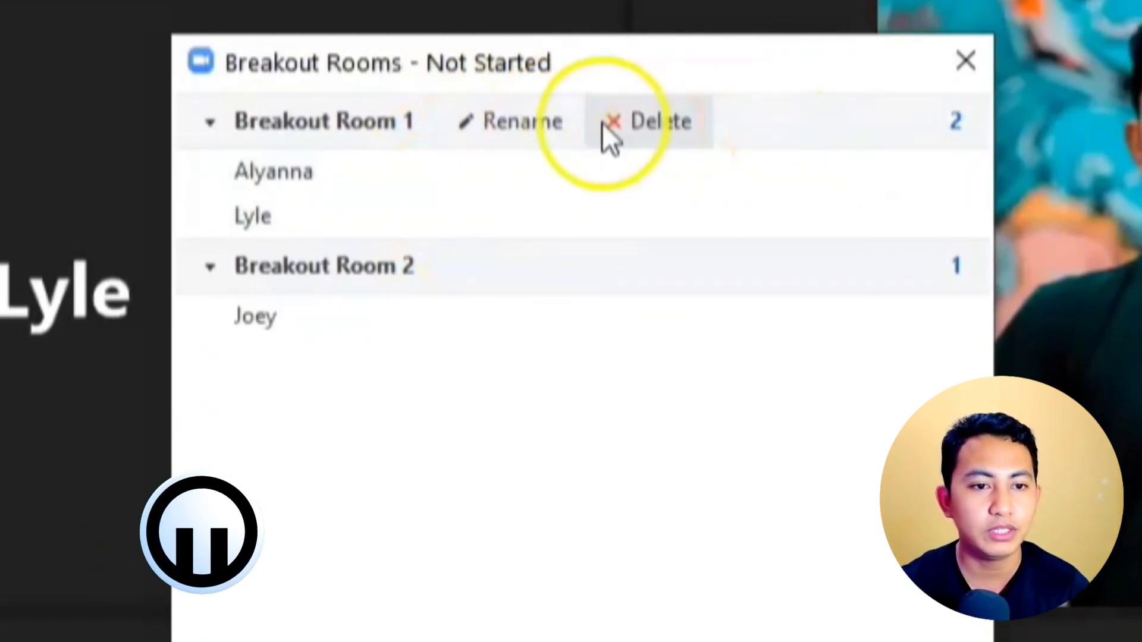
# Rename Breakout Room 1 to Group1 and Breakout Room 2 to Group2.
pyautogui.click(526, 124)
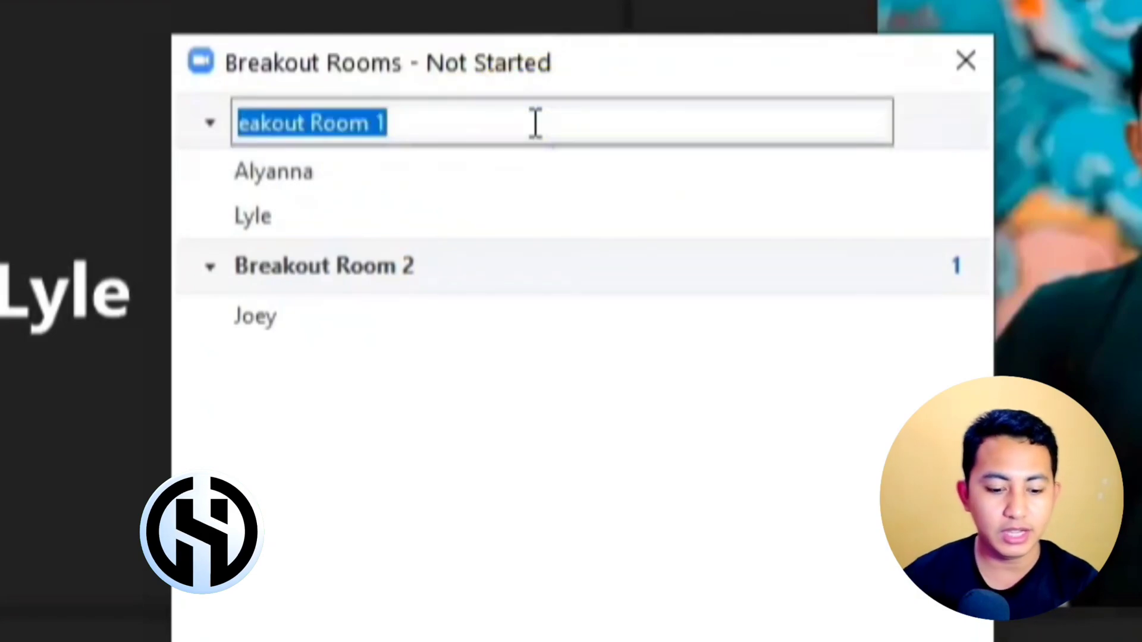
pyautogui.write('Group1')
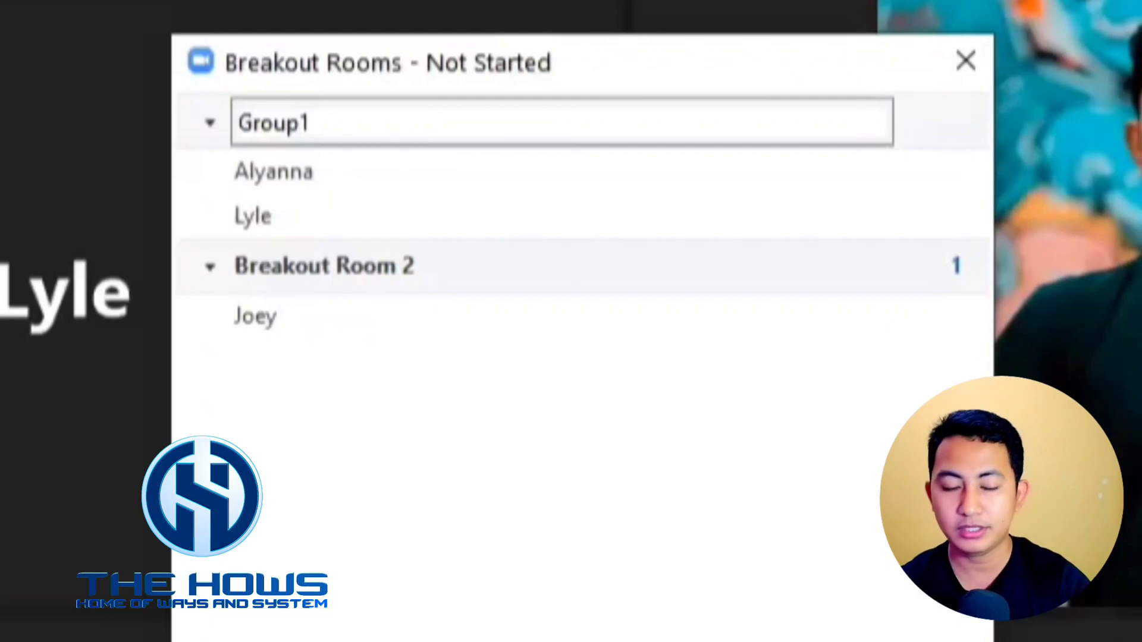
pyautogui.click(420, 400)
pyautogui.moveTo(361, 262)
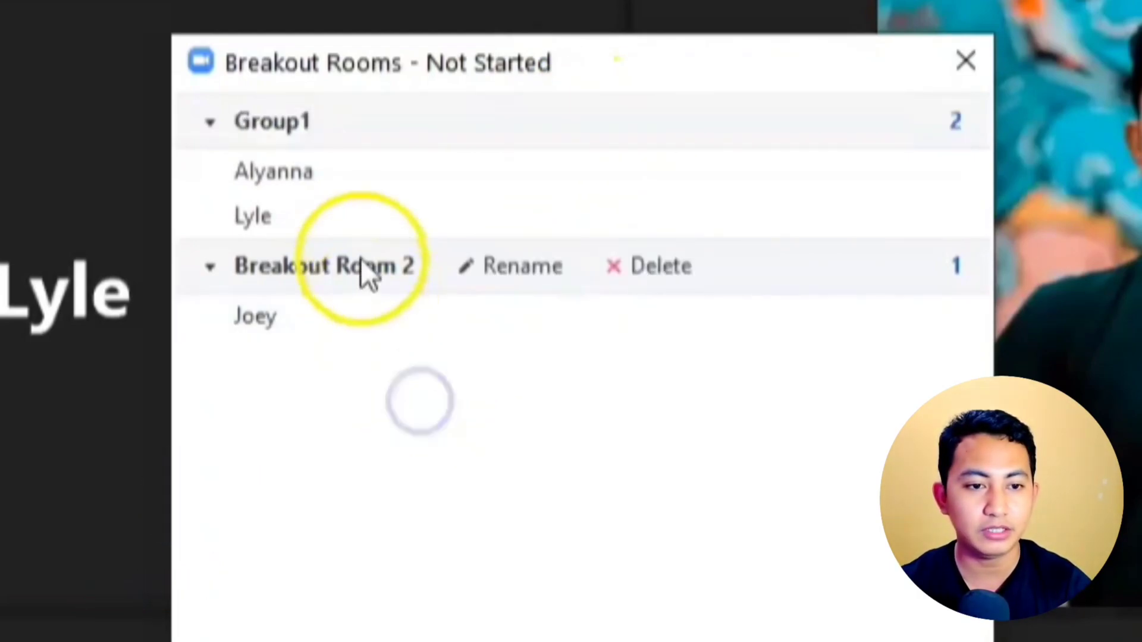
pyautogui.click(505, 284)
pyautogui.write('Group2')
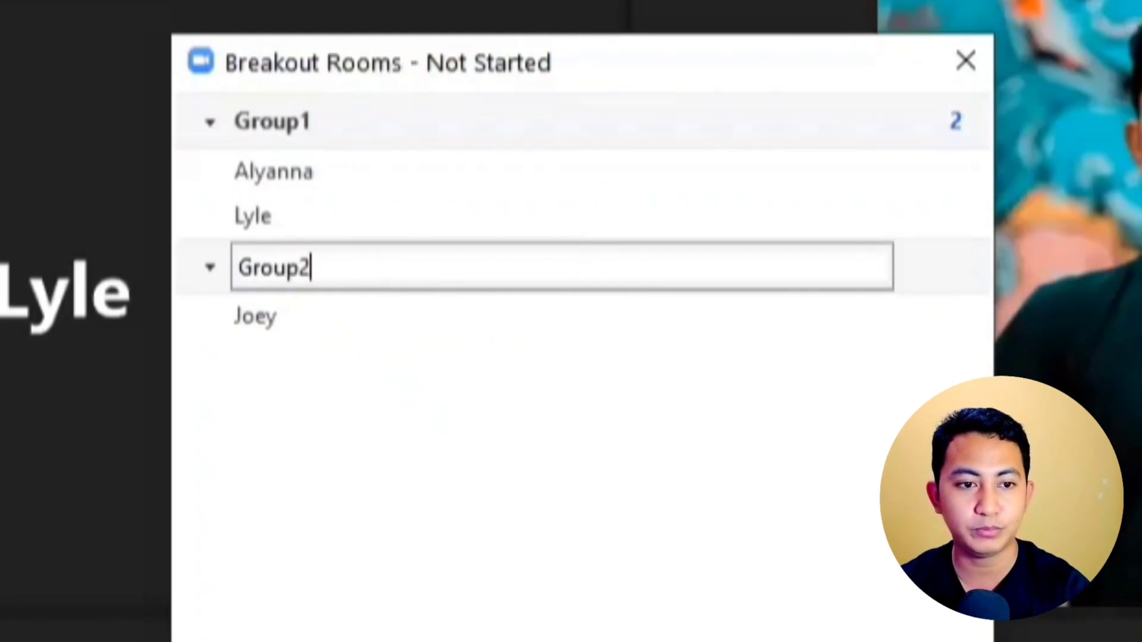
pyautogui.click(526, 429)
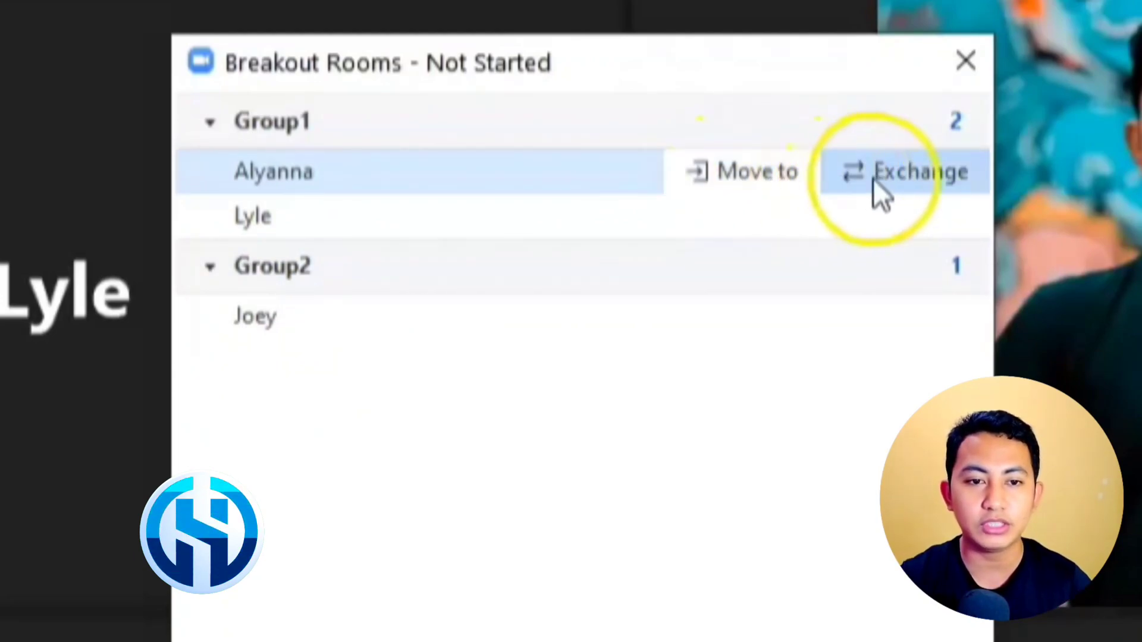
# Move a Group1 participant to Group2, then exchange Group2's original member with Group1's participant.
pyautogui.click(760, 176)
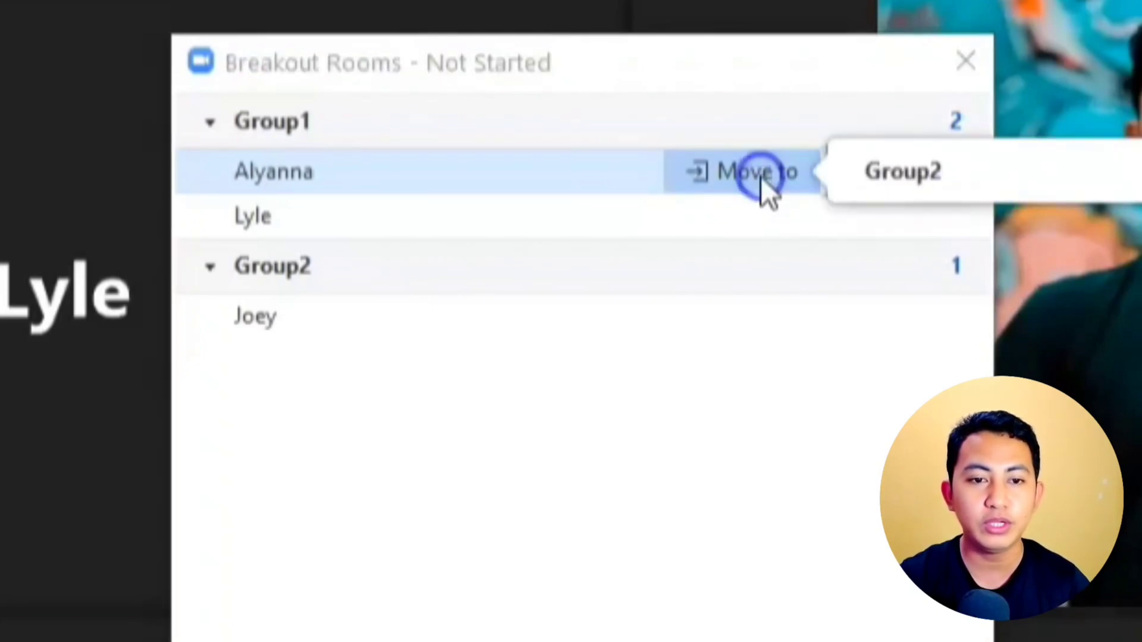
pyautogui.click(931, 173)
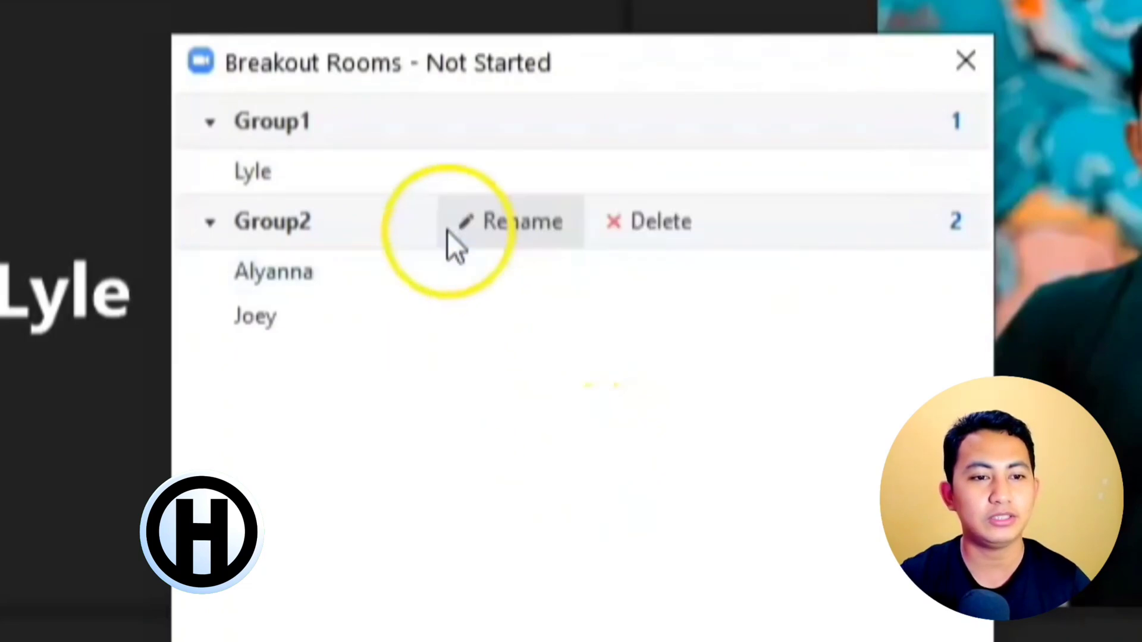
pyautogui.moveTo(277, 275)
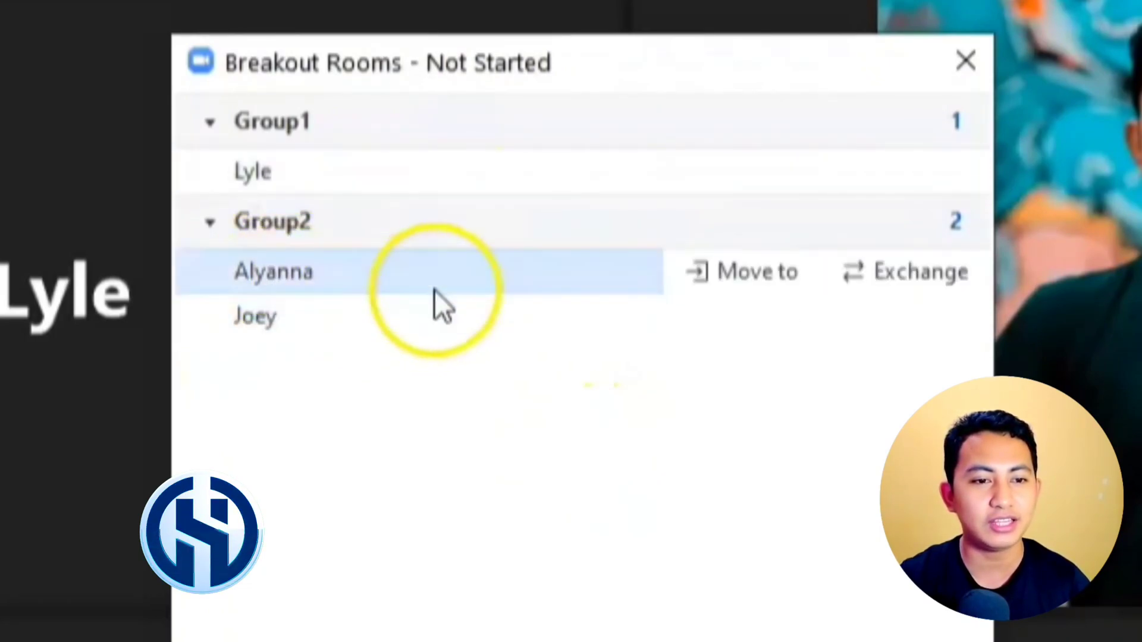
pyautogui.moveTo(357, 329)
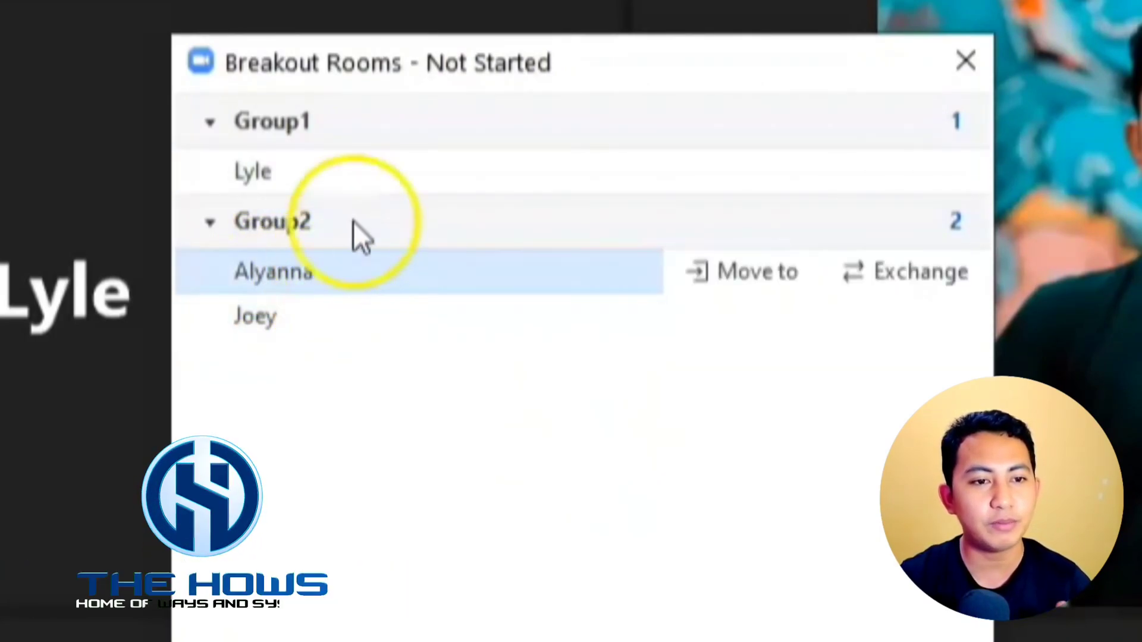
pyautogui.moveTo(356, 286)
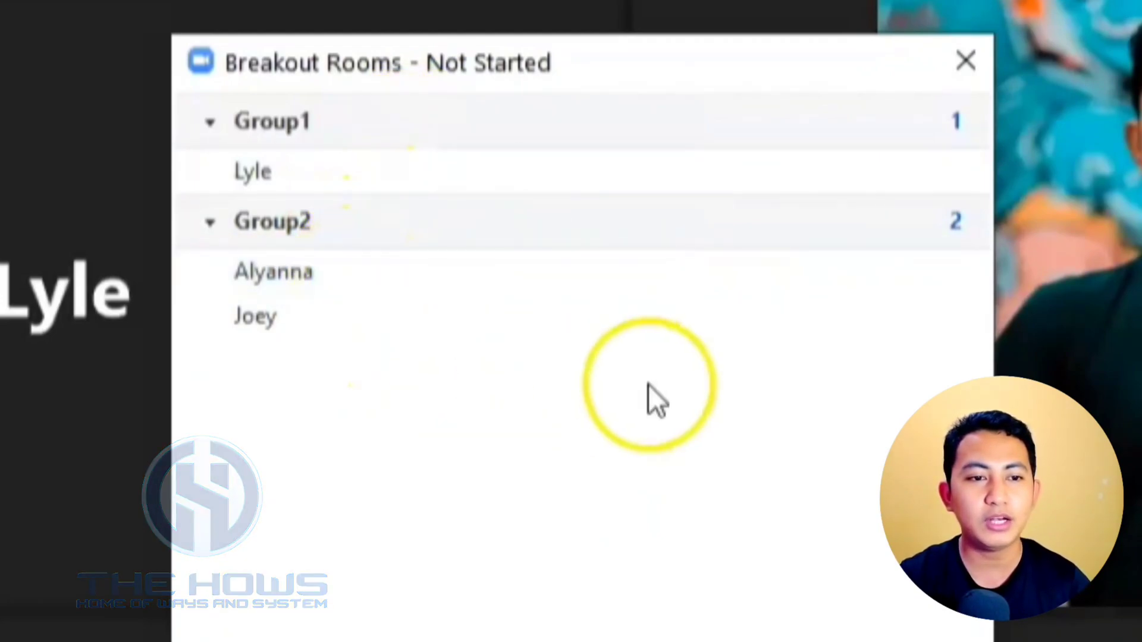
pyautogui.moveTo(386, 337)
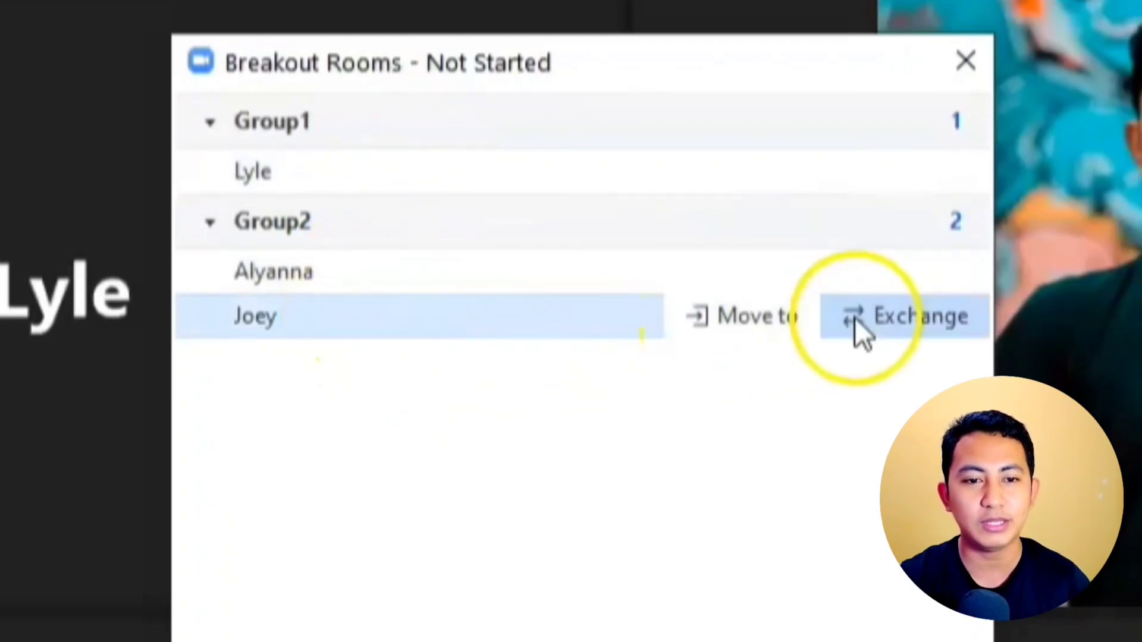
pyautogui.click(900, 324)
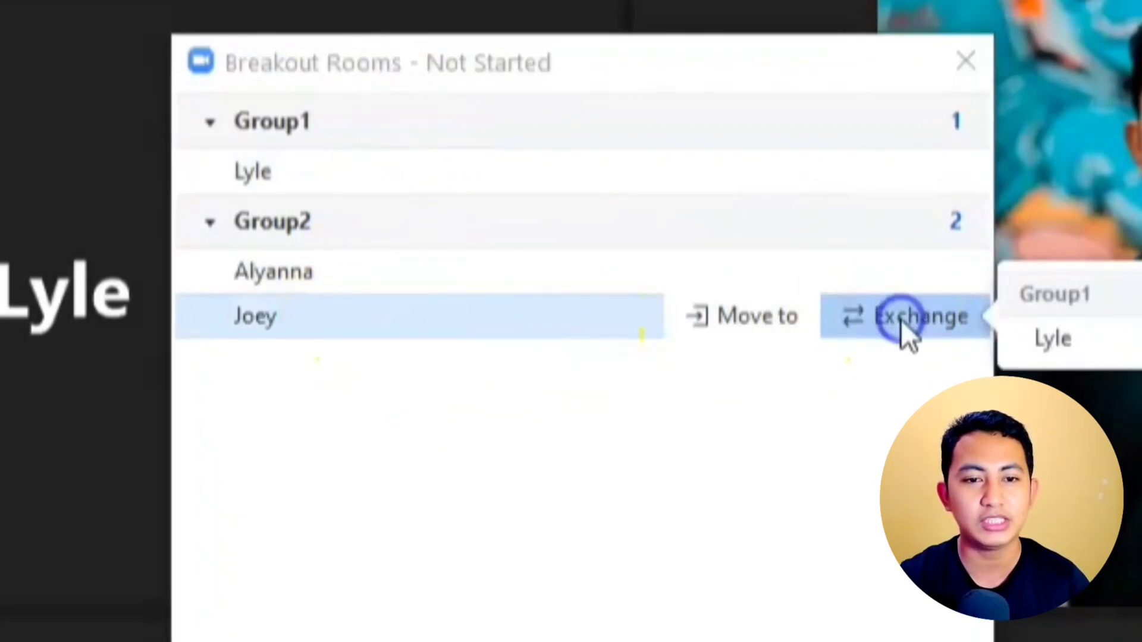
pyautogui.click(1097, 345)
pyautogui.moveTo(288, 165)
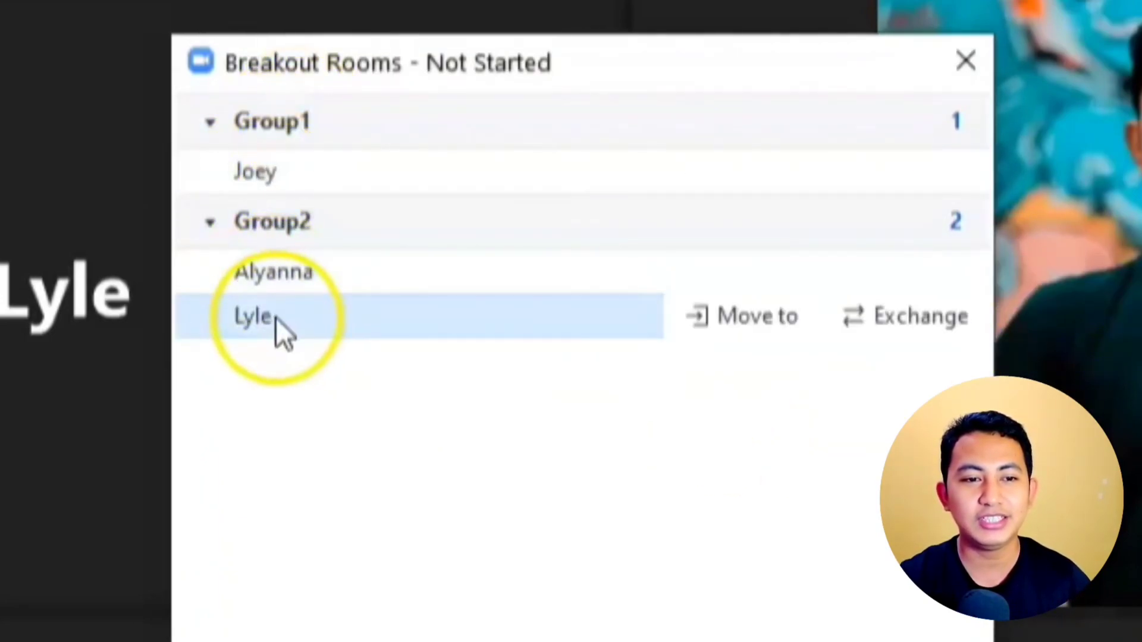
pyautogui.moveTo(302, 309)
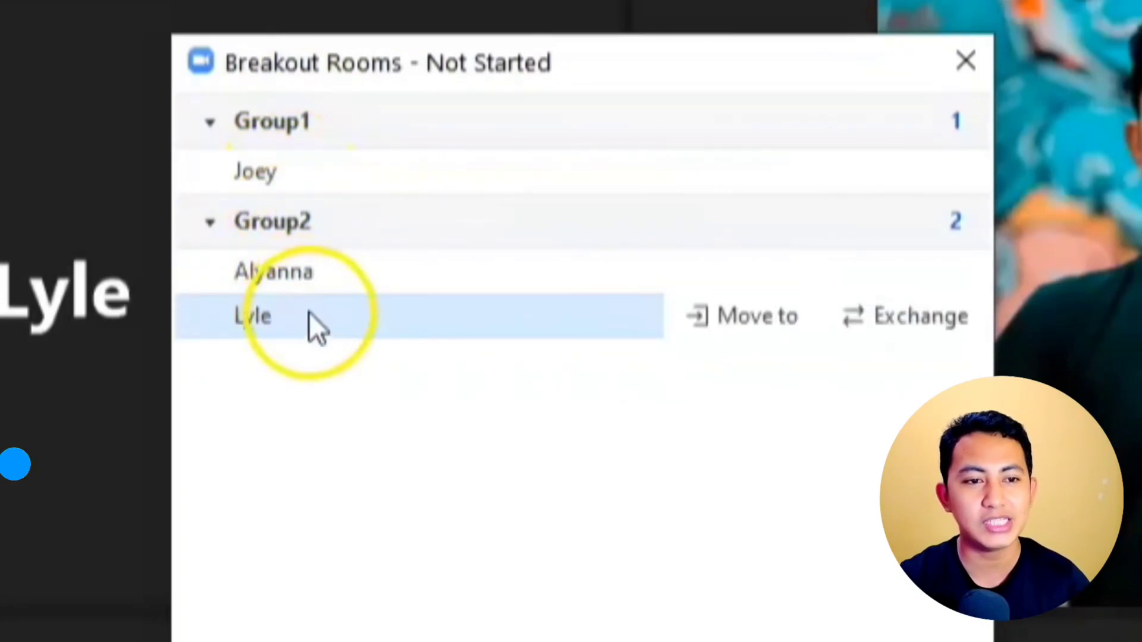
pyautogui.moveTo(311, 261)
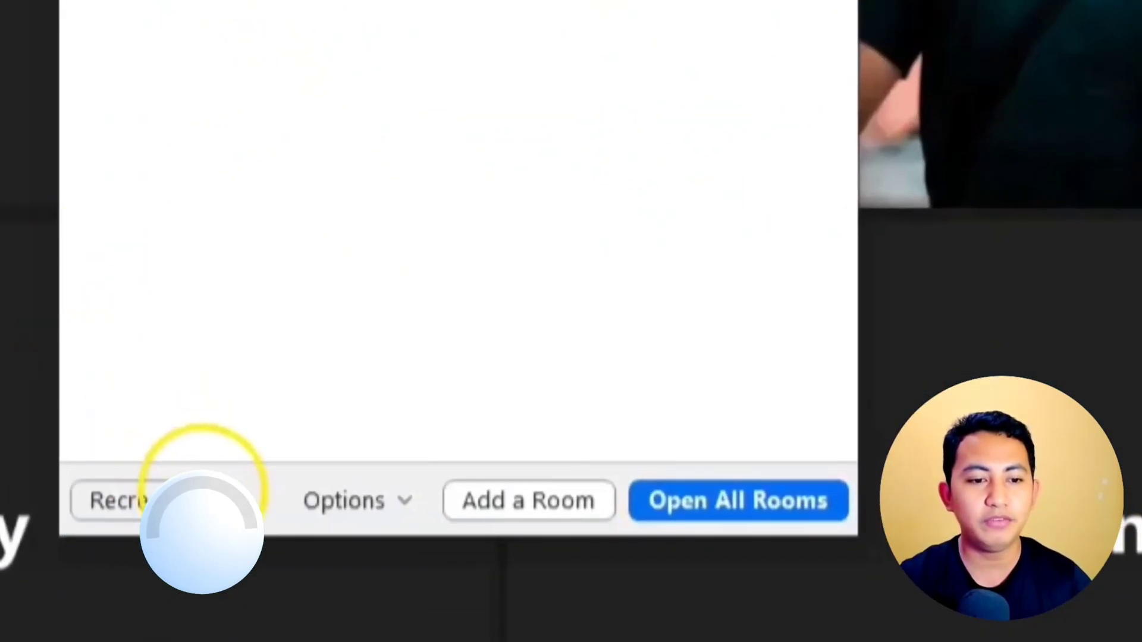
# Close the Recreate options without replacing rooms, keeping Automatically, then open all breakout rooms.
pyautogui.click(203, 502)
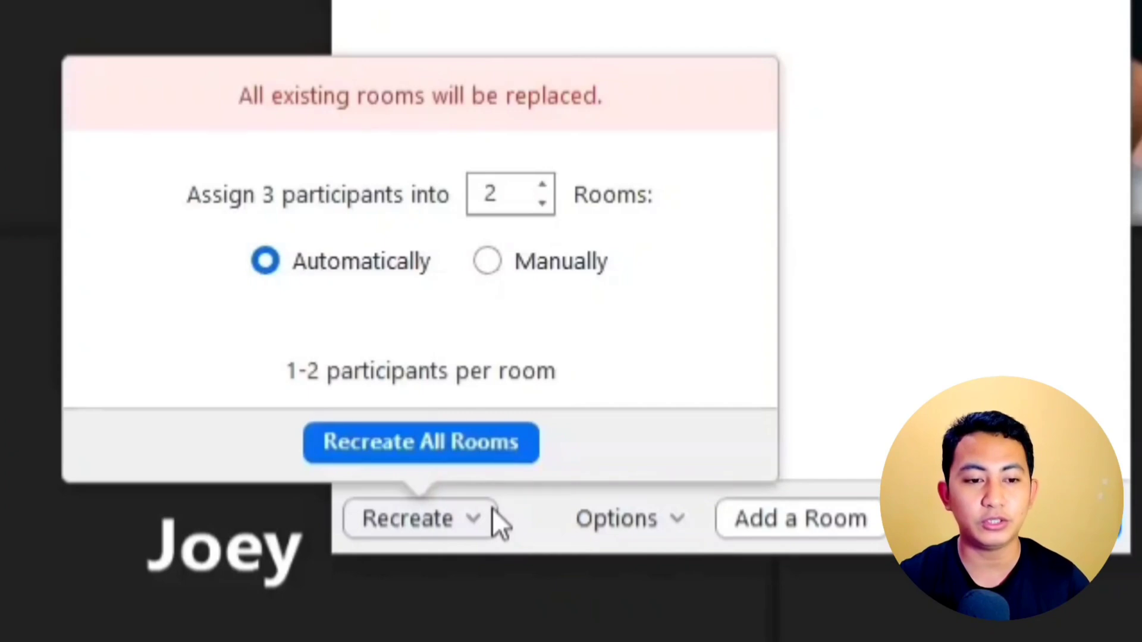
pyautogui.click(487, 268)
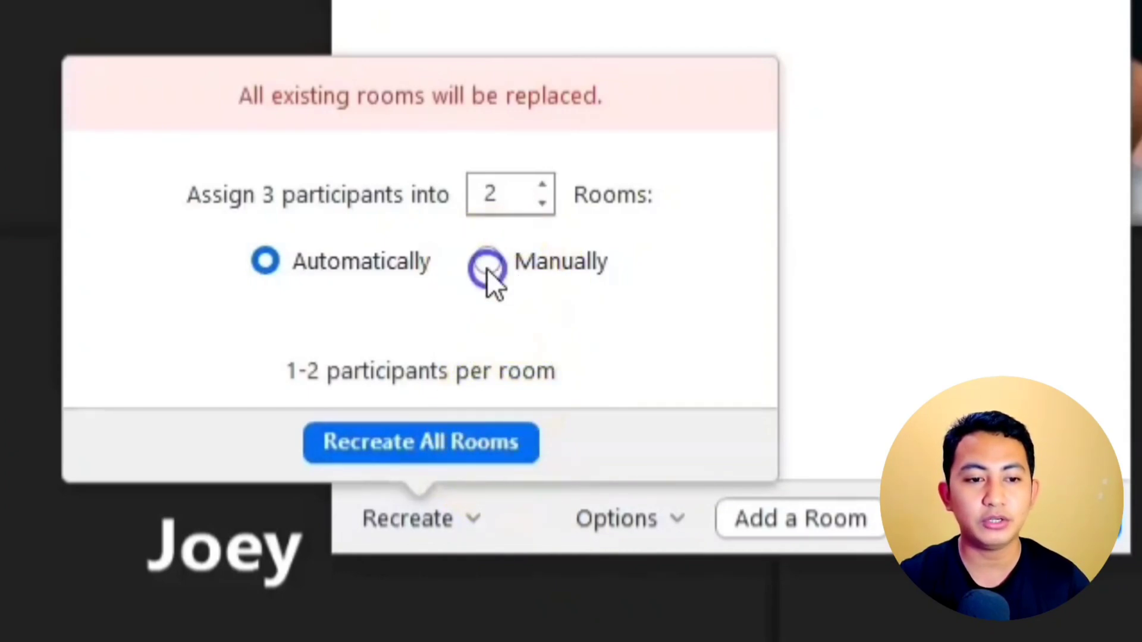
pyautogui.click(265, 264)
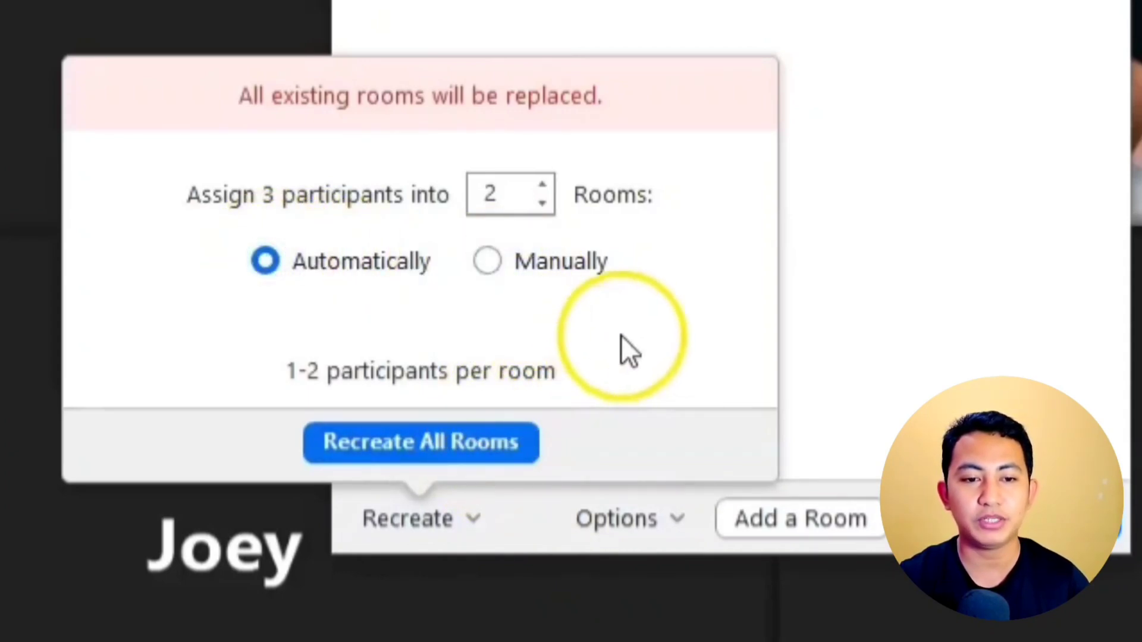
pyautogui.click(874, 292)
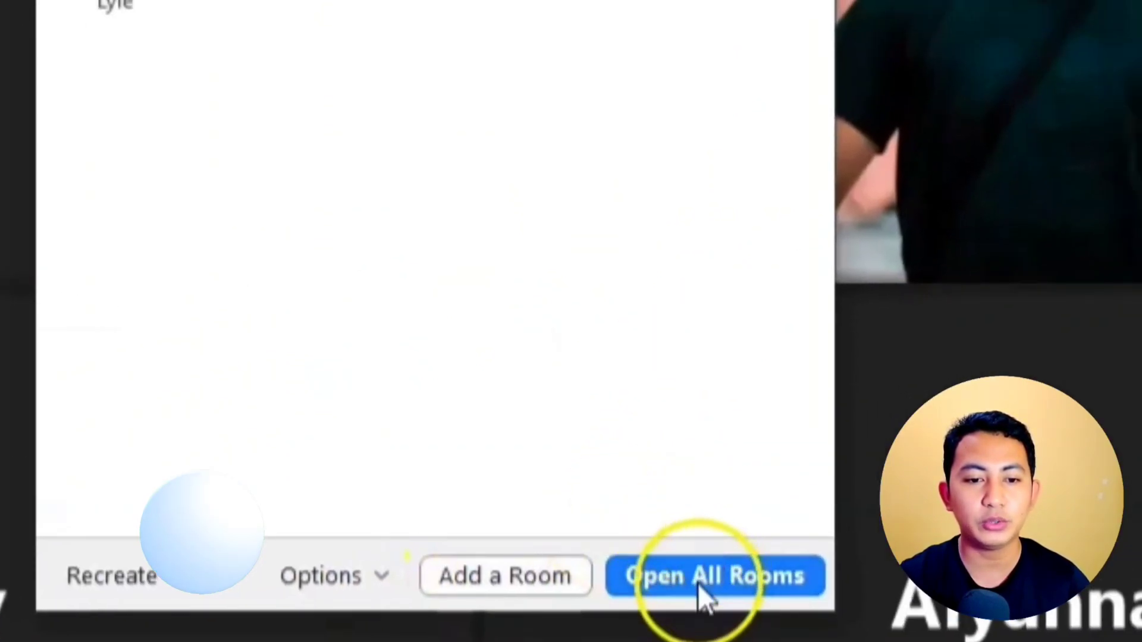
pyautogui.click(698, 585)
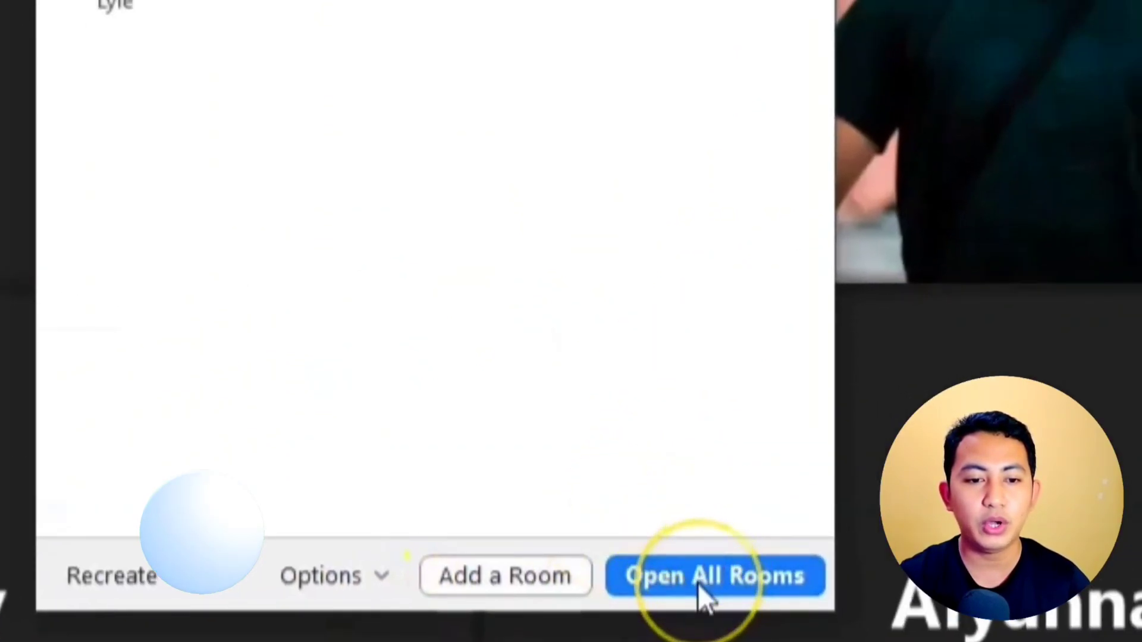